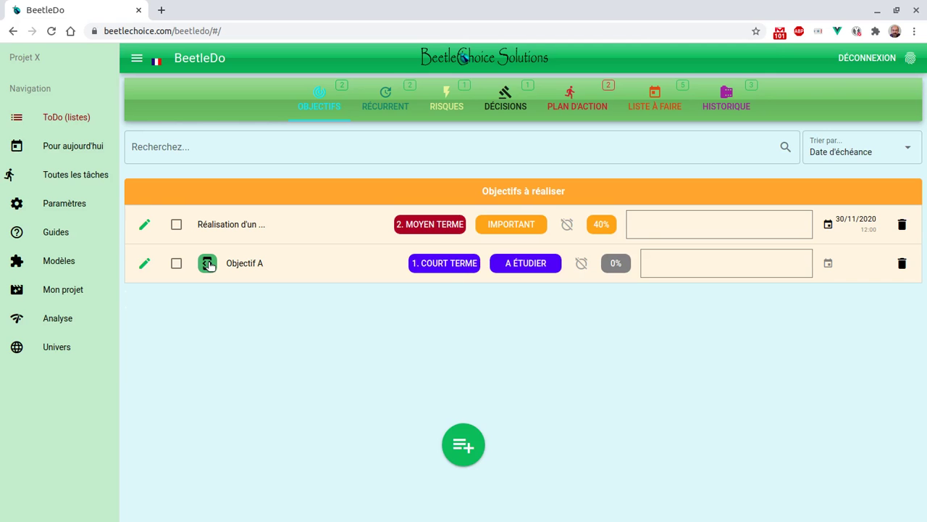
Step: Open the structure of tasks linked to Objectif A and display the direct links of Objectif A
click(208, 264)
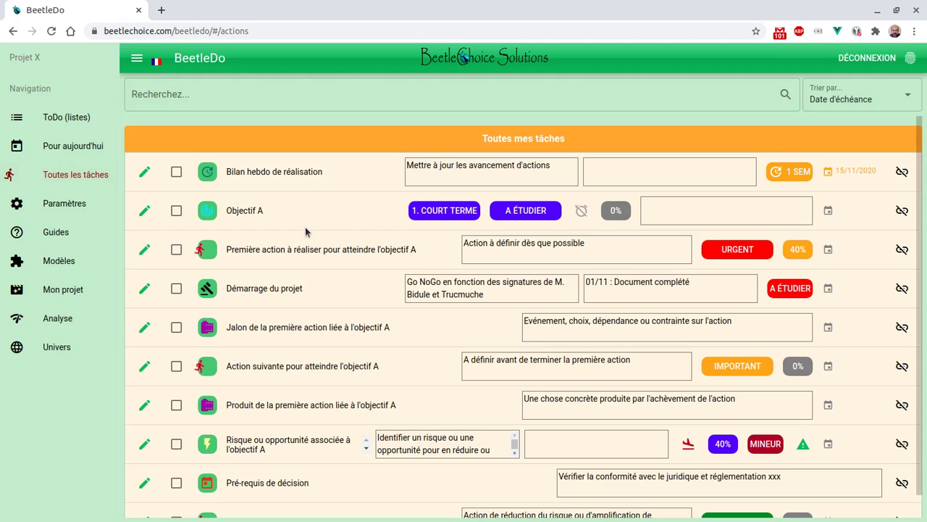
scroll(303, 243, down, 1)
scroll(302, 250, up, 1)
scroll(281, 221, down, 1)
scroll(281, 228, up, 1)
click(902, 211)
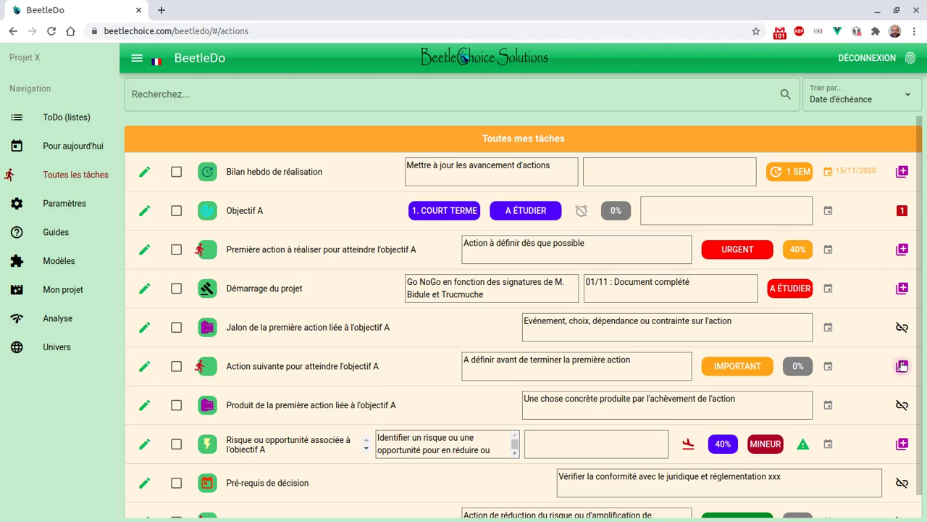
Step: Trace the links of the risk associated with Objectif A, its related action and the milestone of the first action
click(902, 445)
click(902, 445)
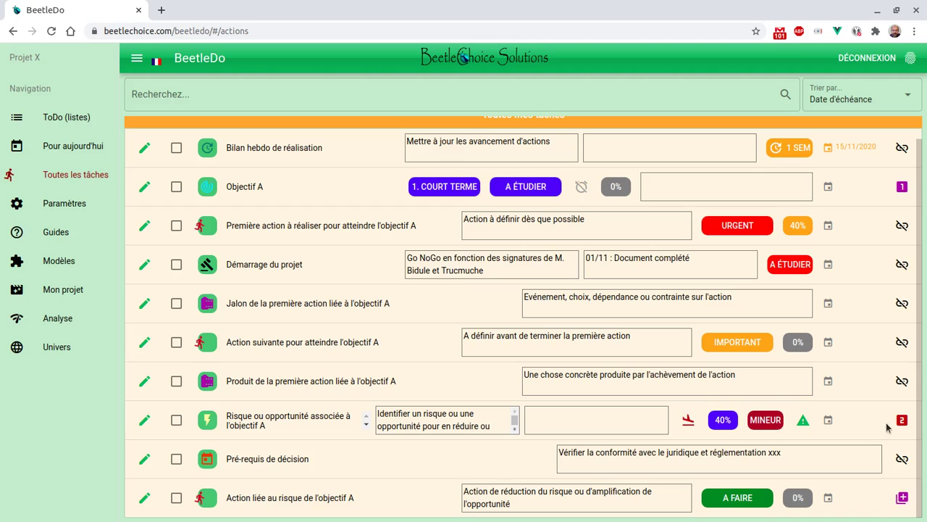
click(902, 497)
click(902, 304)
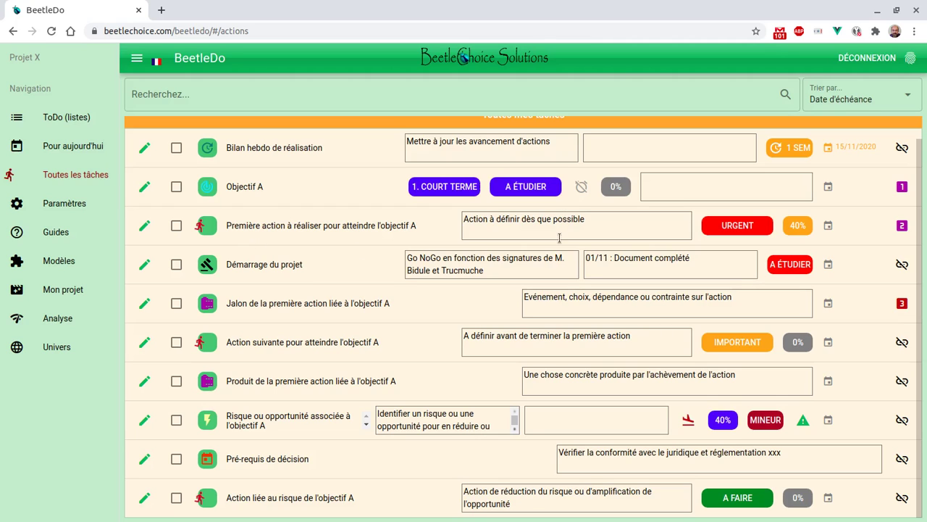
Step: Display the complete list of all tasks and review its entries and their link markers
click(85, 178)
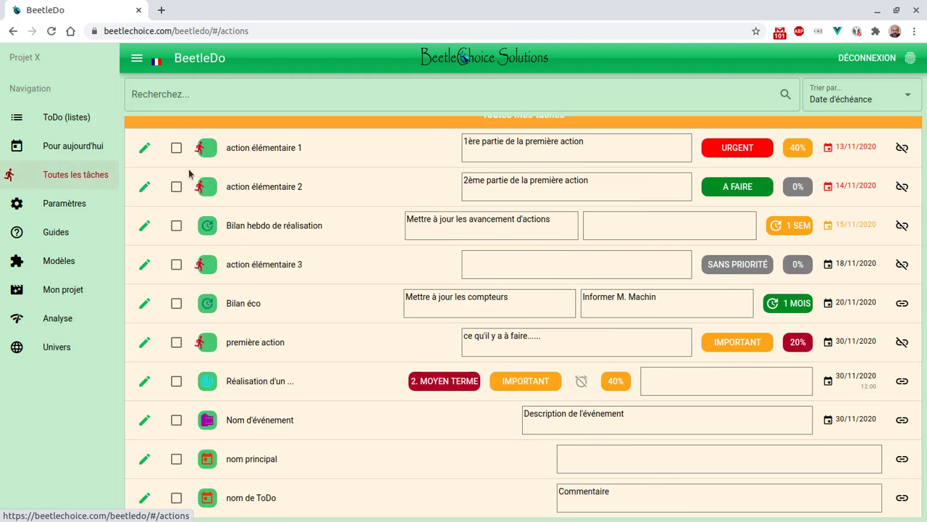
scroll(384, 215, down, 6)
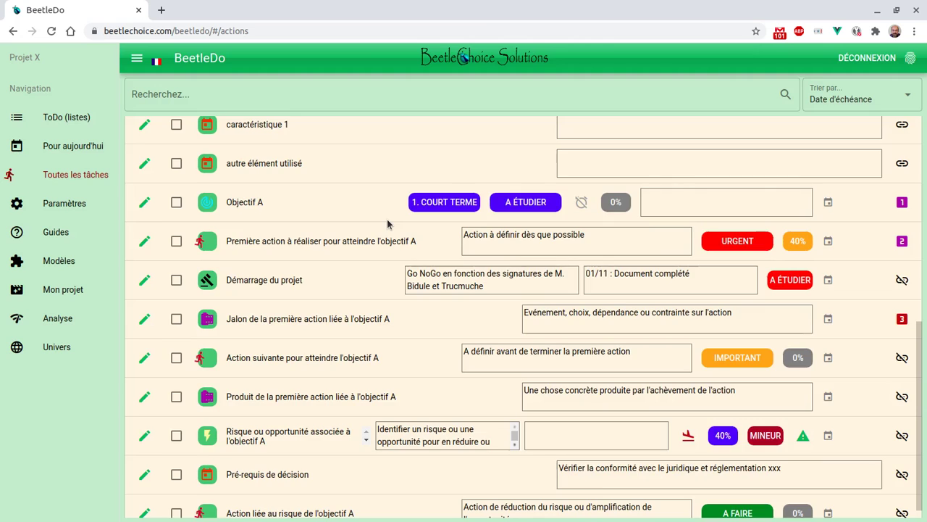
scroll(387, 222, up, 6)
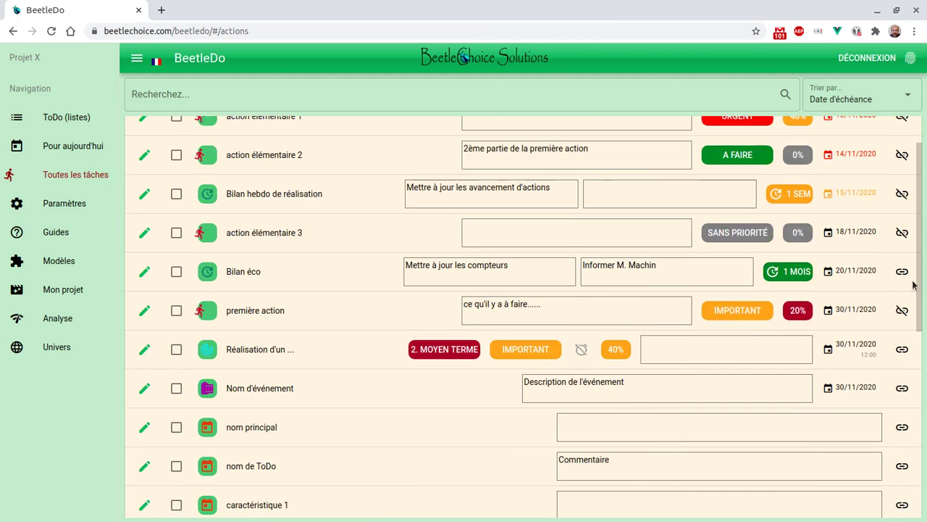
scroll(787, 323, up, 1)
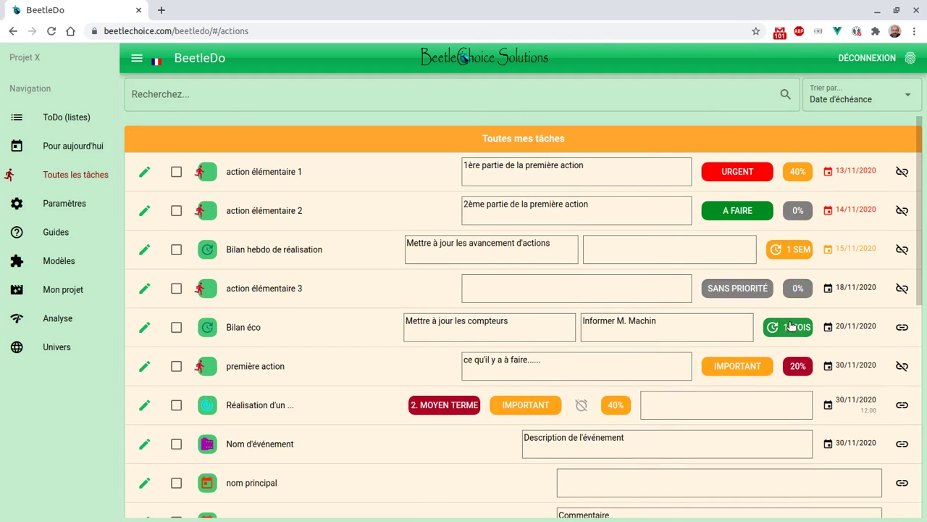
scroll(789, 325, down, 2)
scroll(789, 323, down, 3)
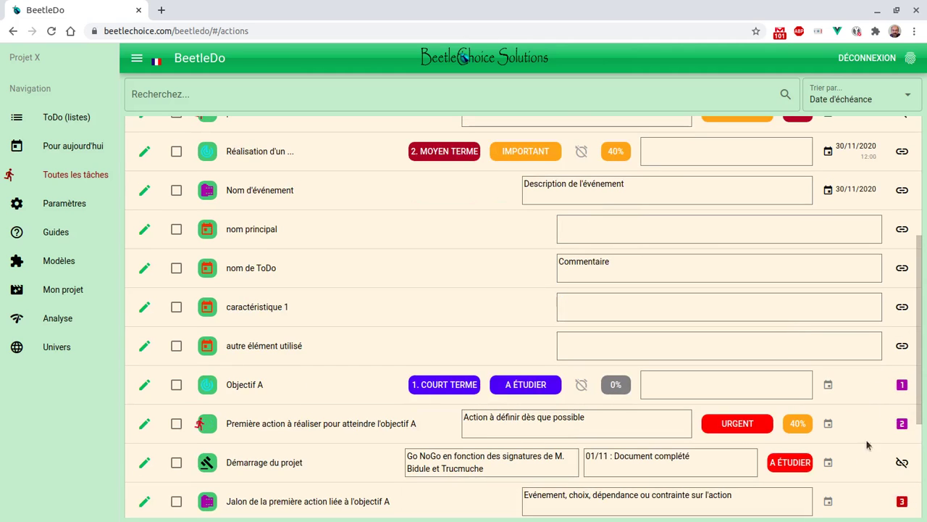
scroll(891, 319, up, 5)
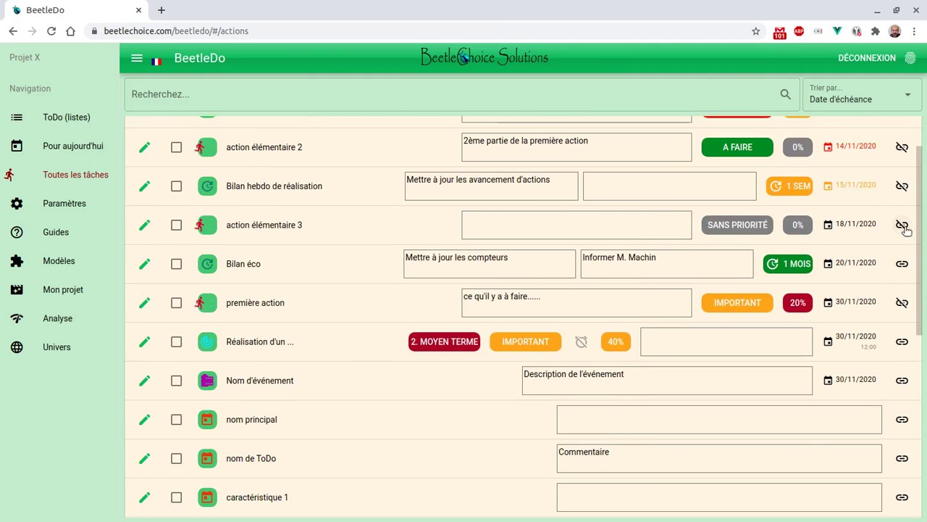
Step: Display the links of action élémentaire 3 and check the full list for its related tasks
click(902, 225)
click(902, 303)
scroll(849, 348, down, 3)
scroll(848, 352, down, 7)
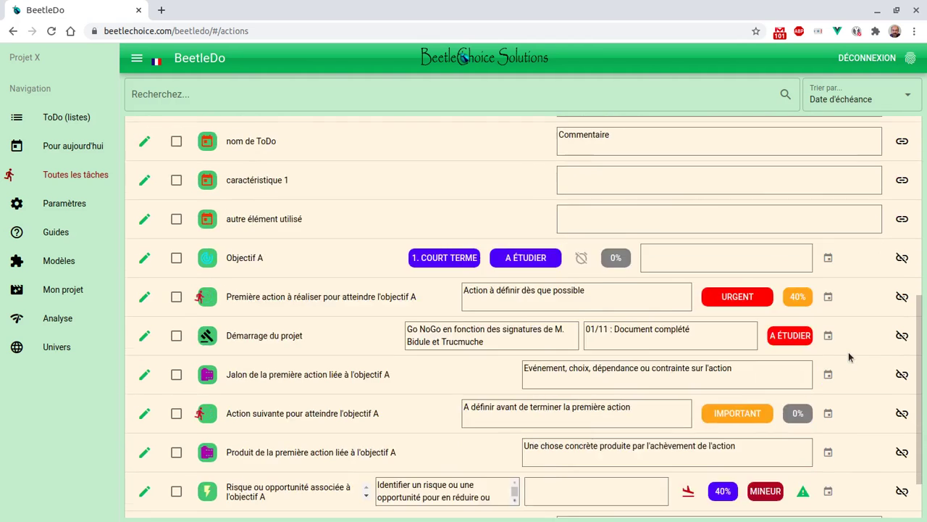
scroll(848, 351, up, 10)
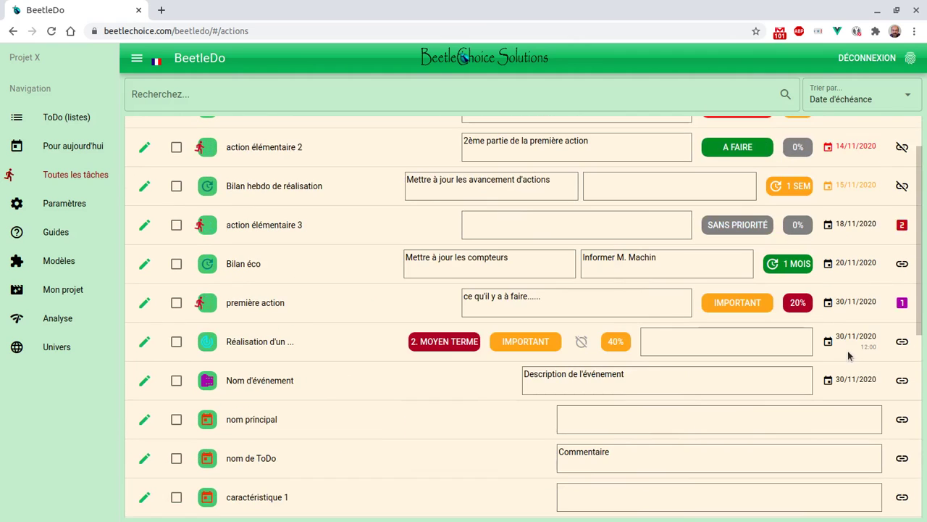
scroll(818, 259, up, 2)
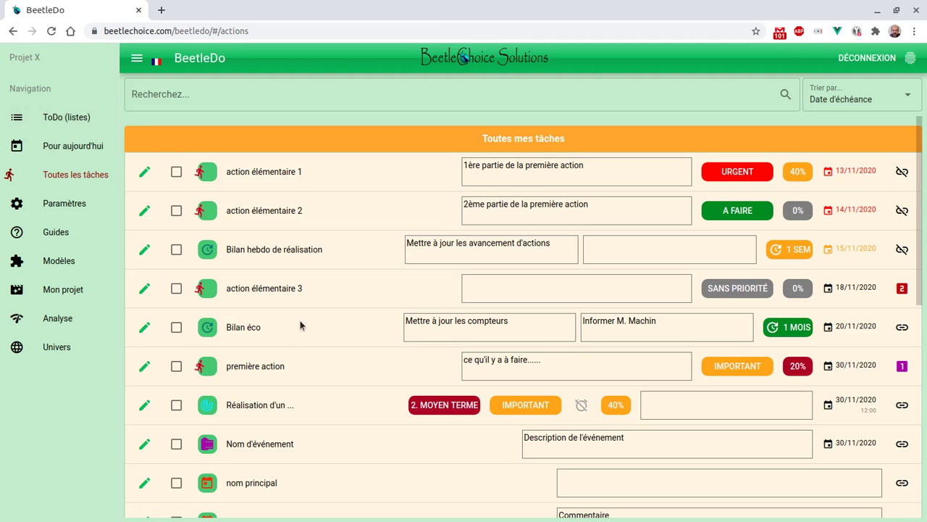
Step: Reopen the structure of Objectif A from the objectives list and display which tasks link directly to the objective
click(207, 407)
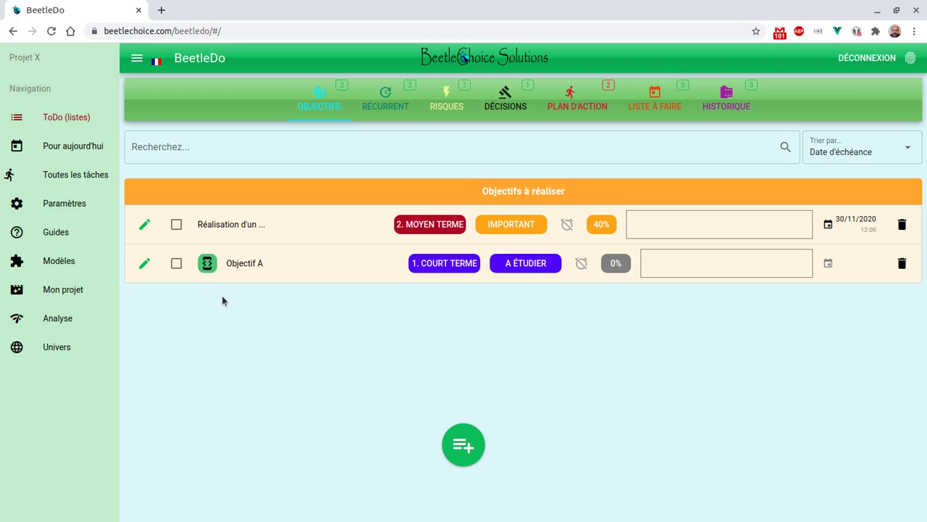
click(207, 265)
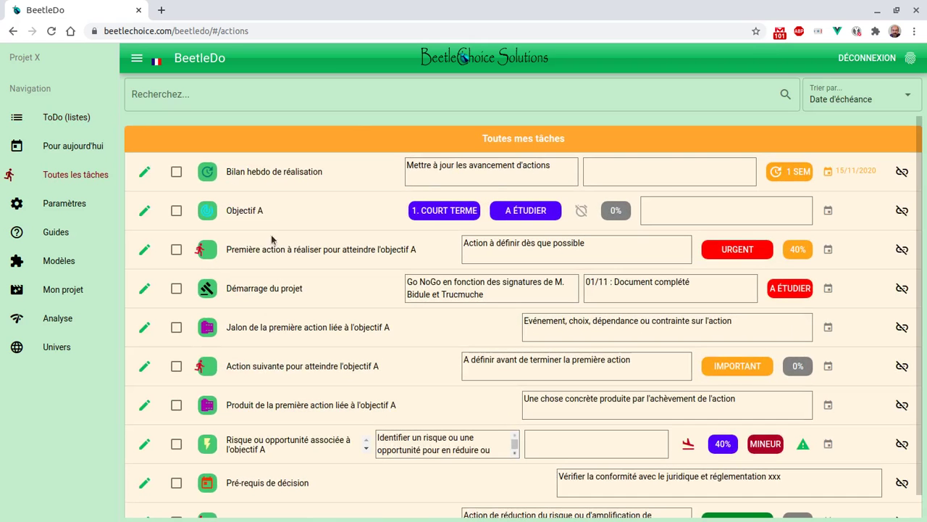
scroll(493, 239, down, 1)
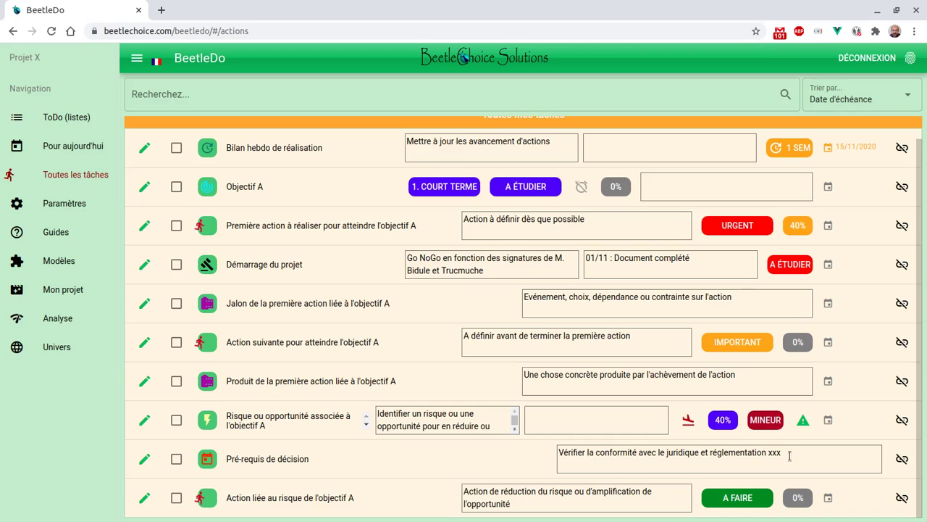
scroll(788, 418, up, 1)
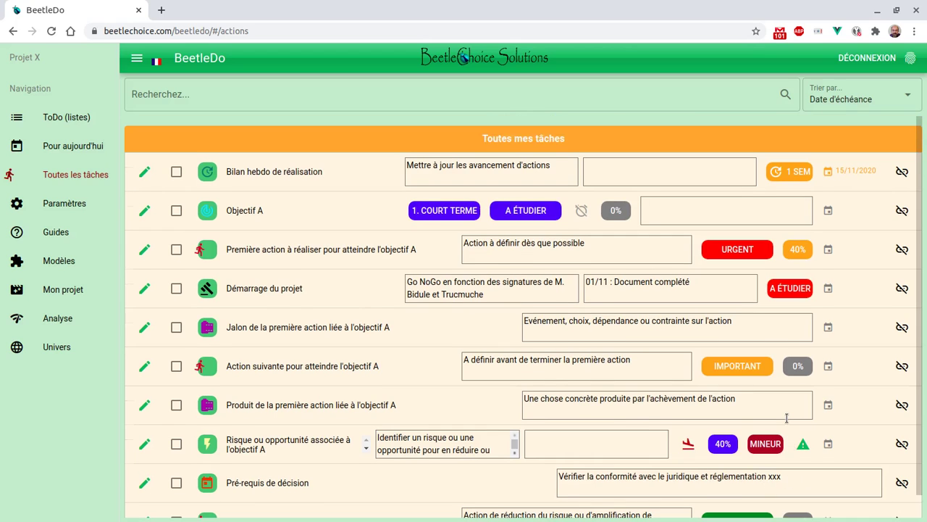
click(902, 211)
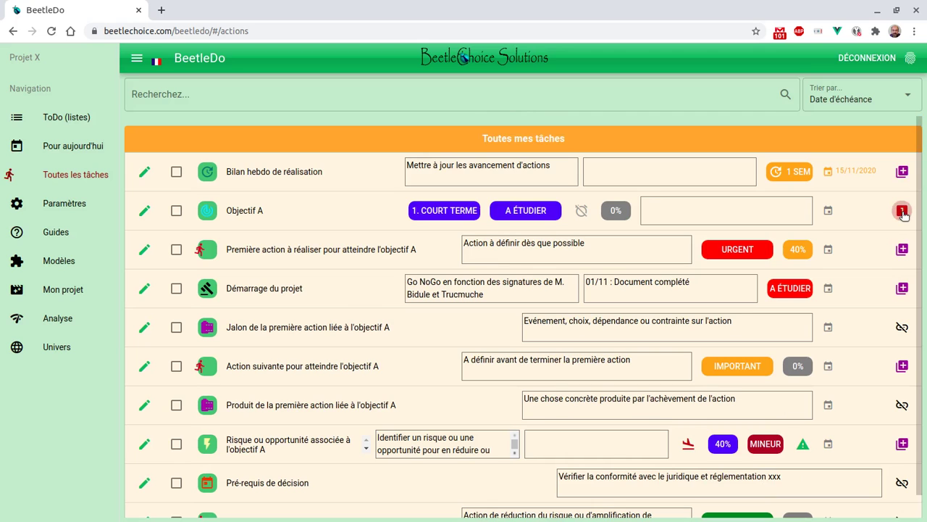
scroll(811, 297, down, 1)
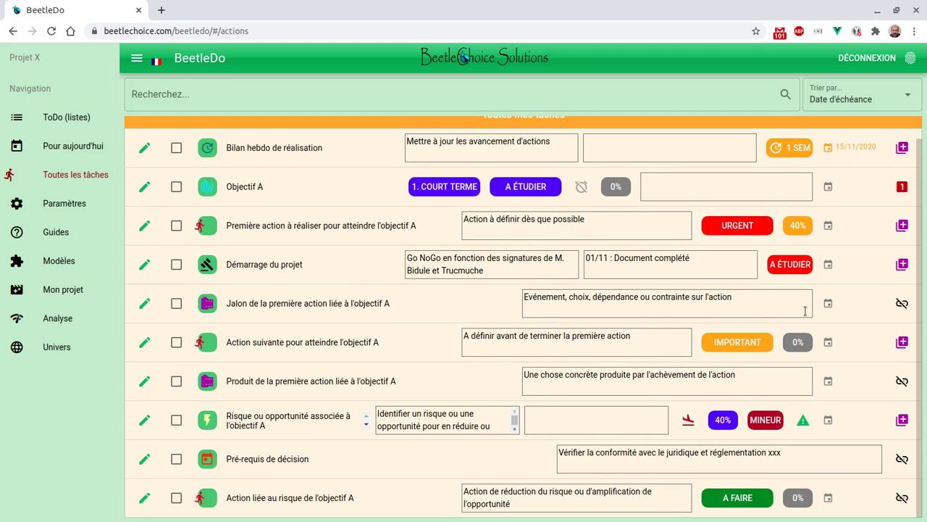
Step: Examine the links of the risk associated with Objectif A and of the action tied to that risk
click(900, 420)
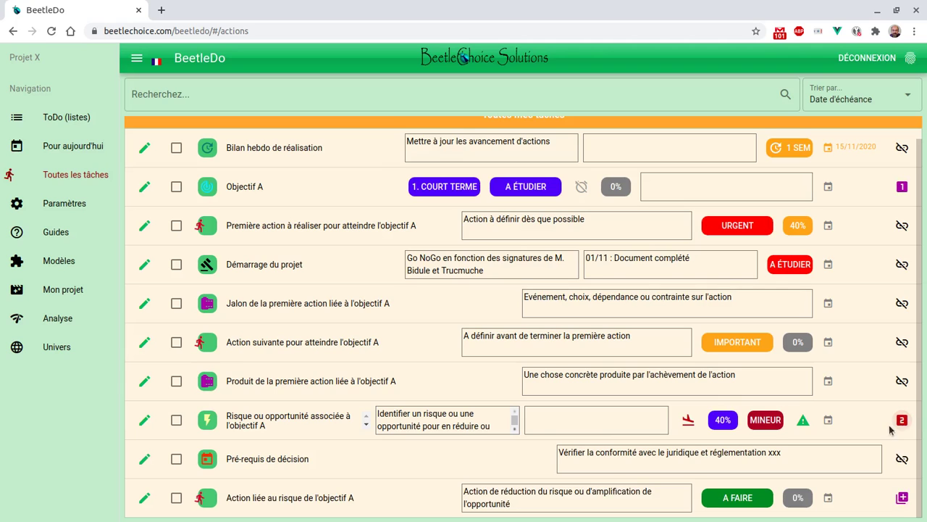
click(902, 498)
click(902, 498)
click(902, 420)
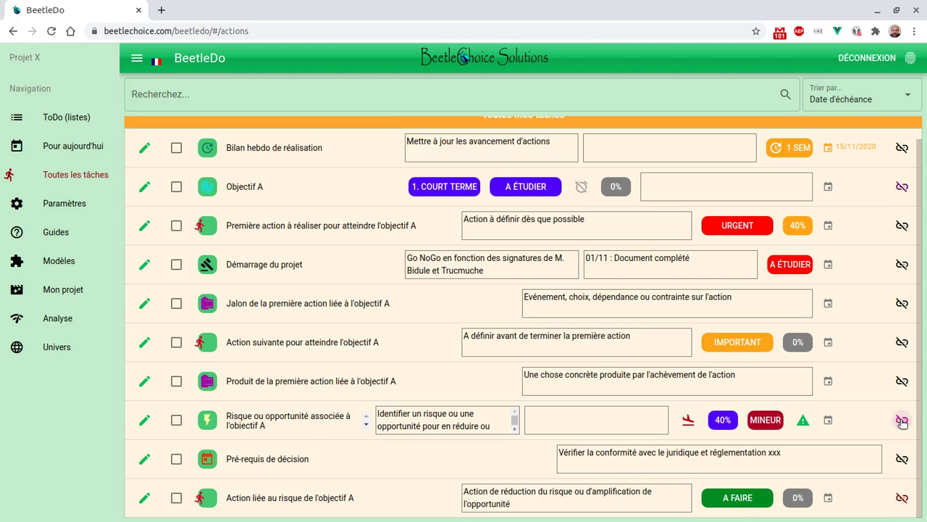
click(904, 423)
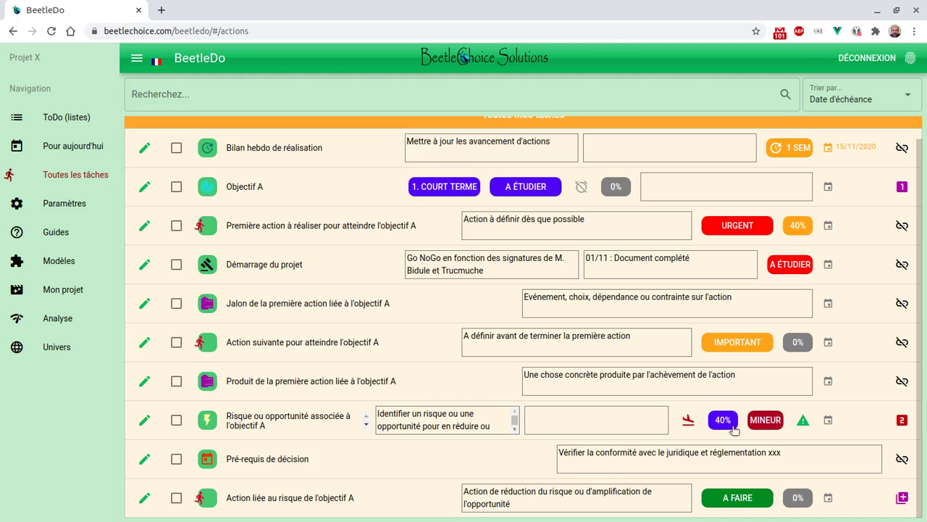
Step: Edit the risk associated with Objectif A to add a follow-up of type Plan d'action, and save it
click(146, 422)
scroll(436, 362, down, 2)
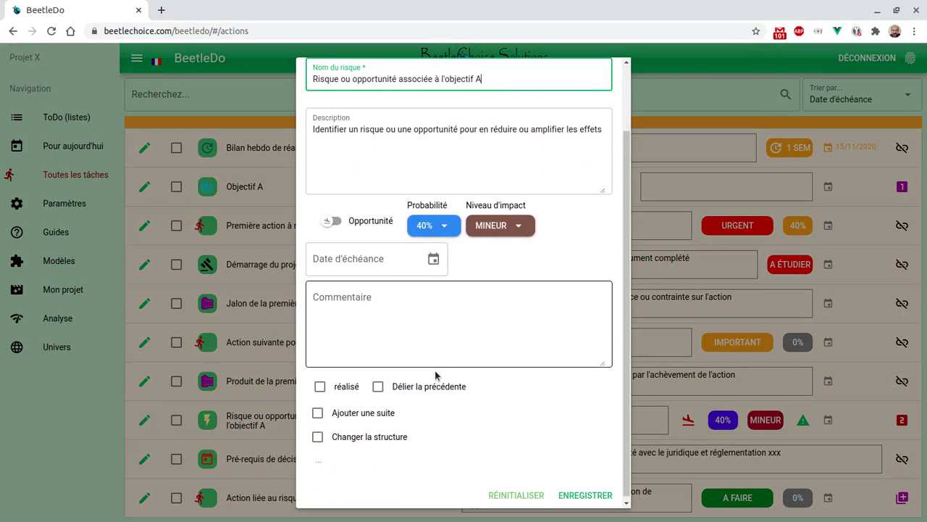
click(317, 412)
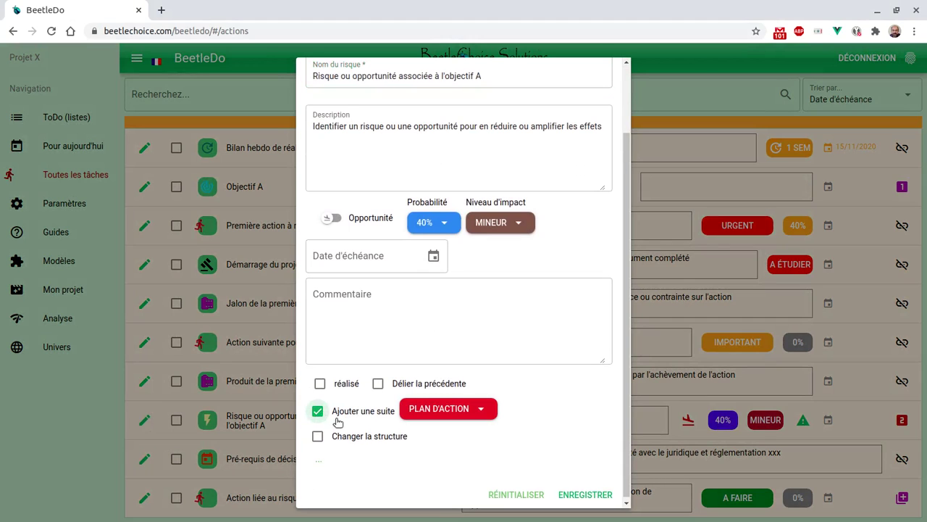
click(483, 410)
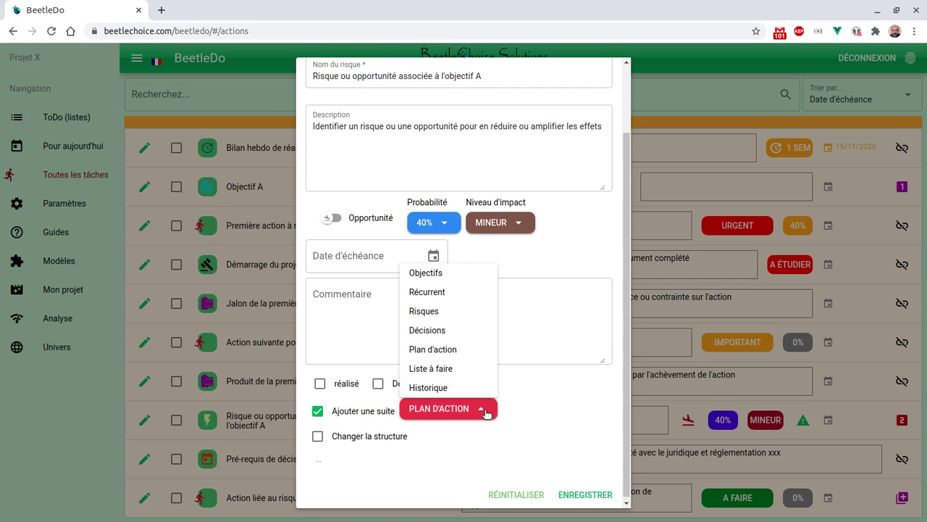
click(485, 411)
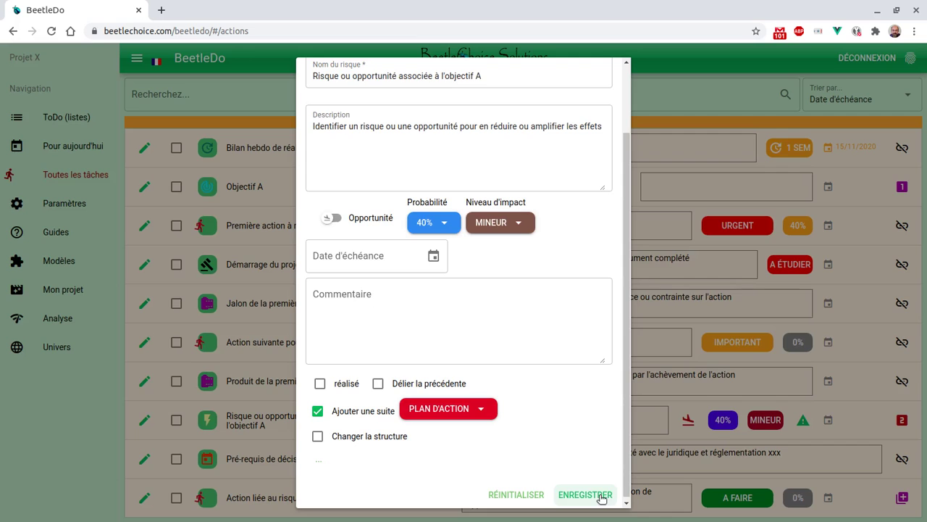
click(586, 495)
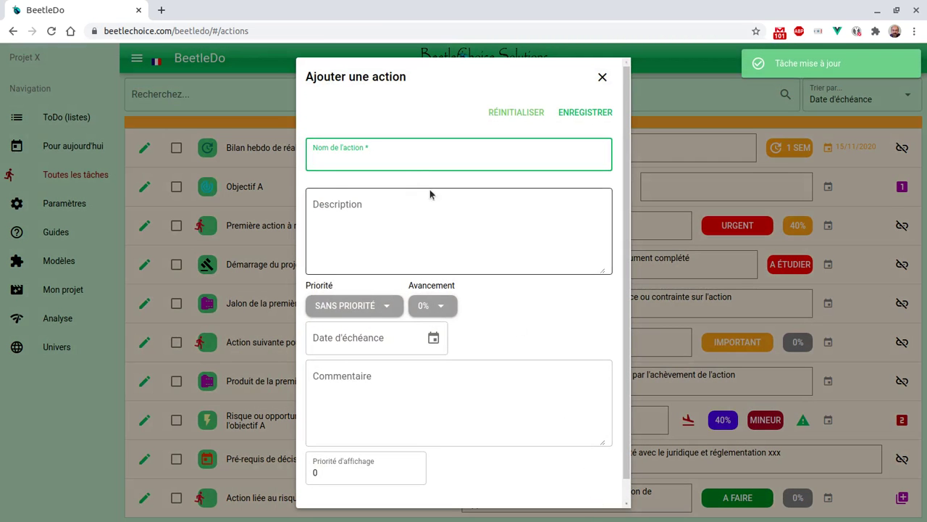
Step: Name the new follow-up action "Action 2" and save it
text(A)
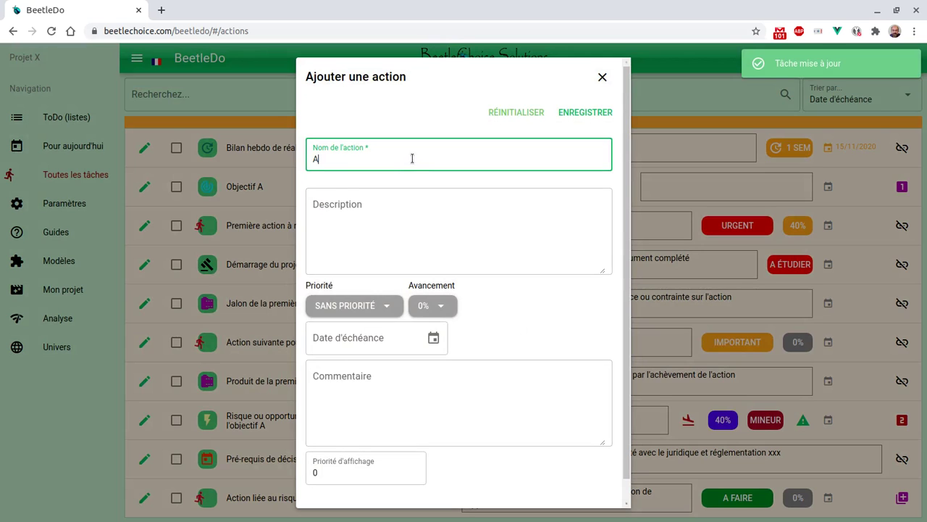
text(ction 2)
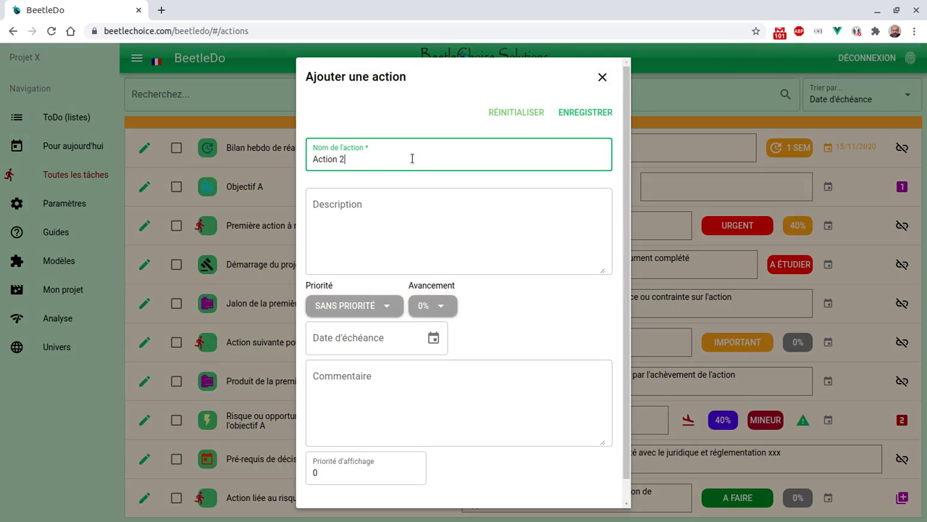
click(600, 114)
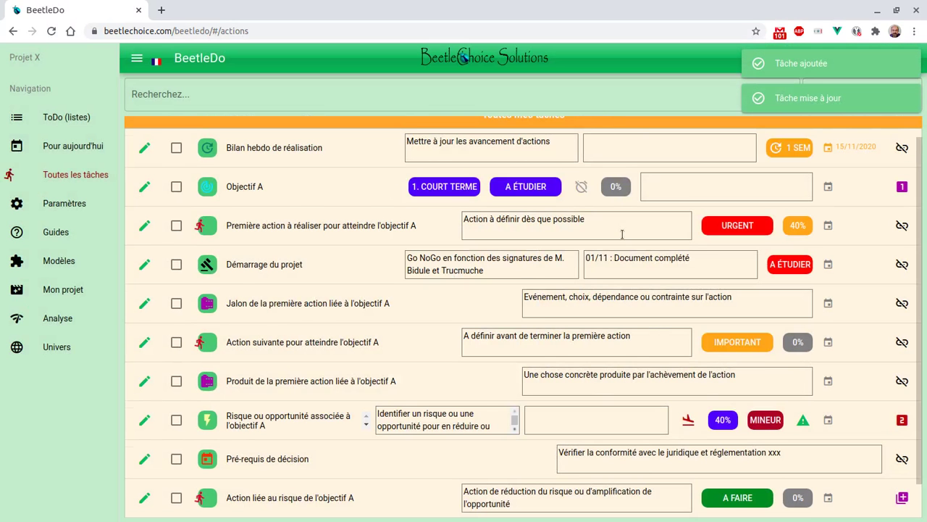
Step: Check the links of Action 2 and of the risk associated with Objectif A
scroll(617, 239, down, 1)
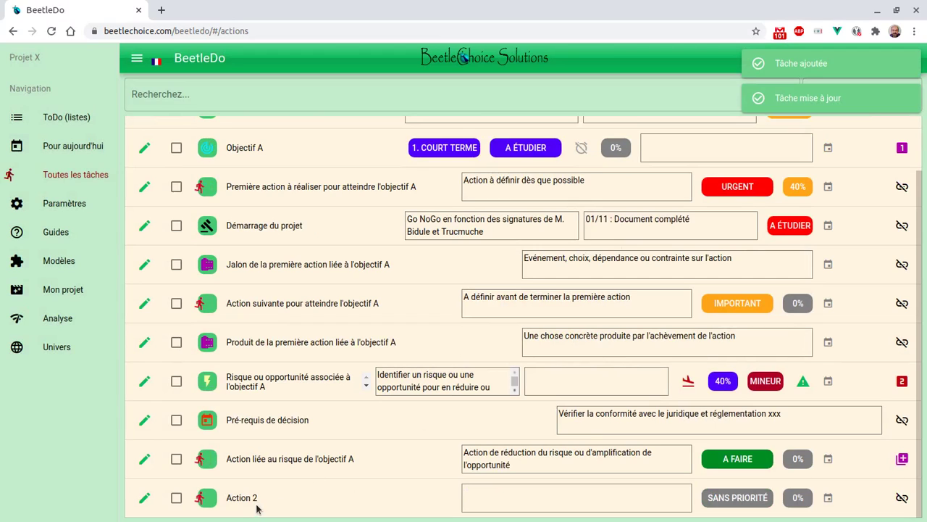
click(902, 498)
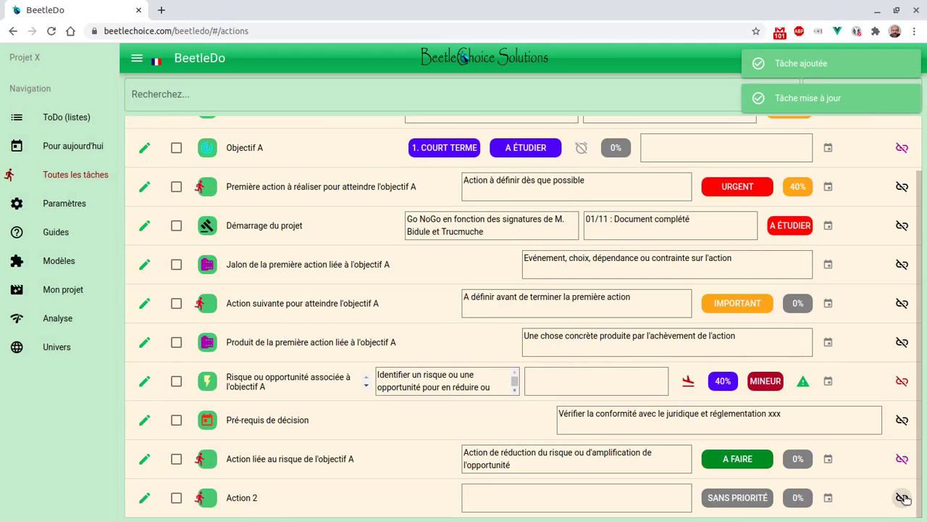
click(902, 382)
click(902, 383)
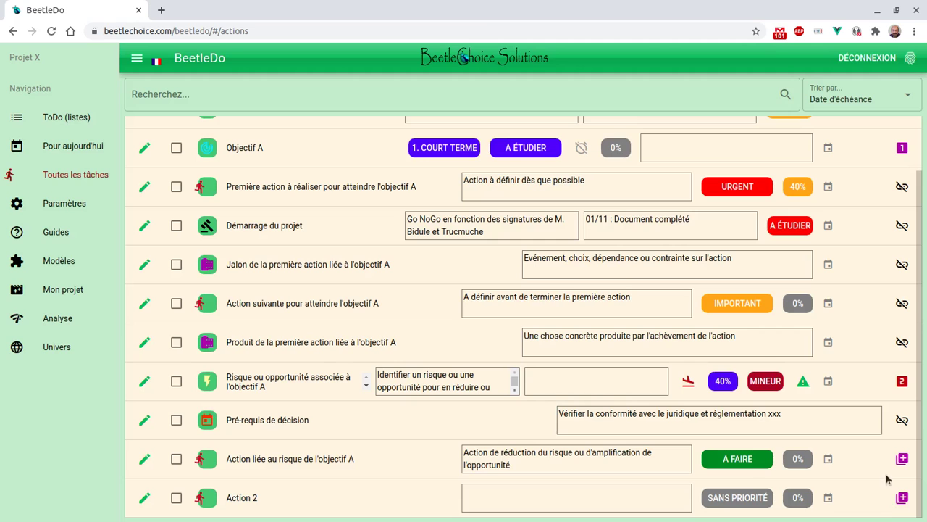
Step: Review the structure of Objectif A and return to the complete list of all tasks
scroll(746, 345, up, 1)
scroll(745, 348, down, 1)
scroll(744, 348, up, 1)
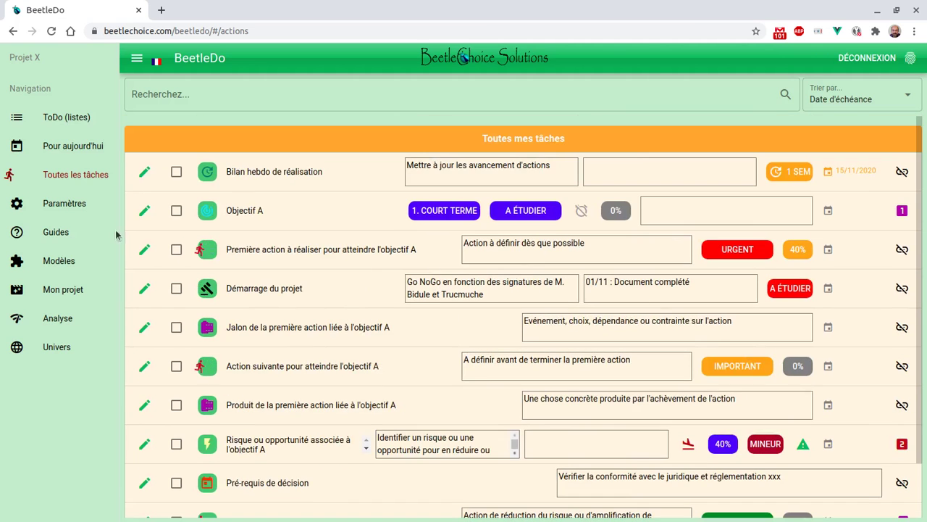
click(87, 180)
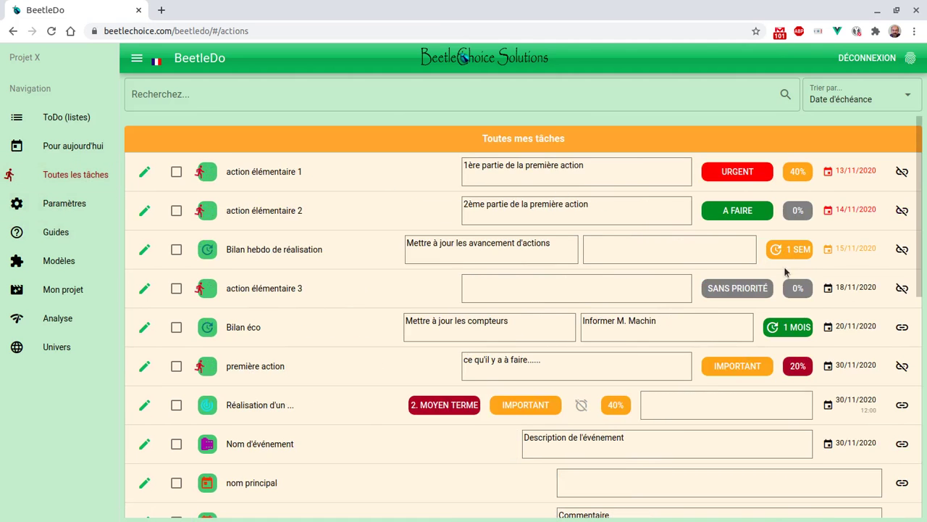
Step: Link the task "nom de ToDo" to the risk associated with Objectif A
scroll(784, 273, down, 5)
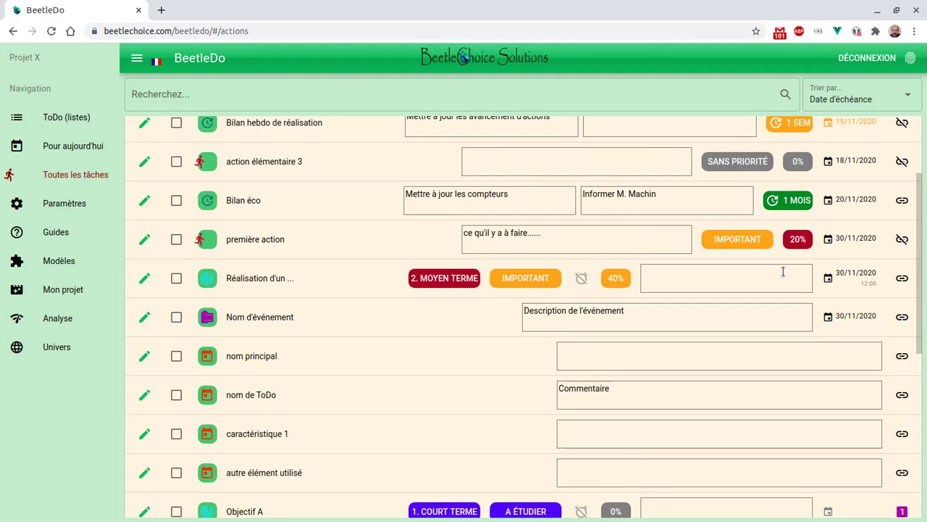
scroll(783, 271, down, 3)
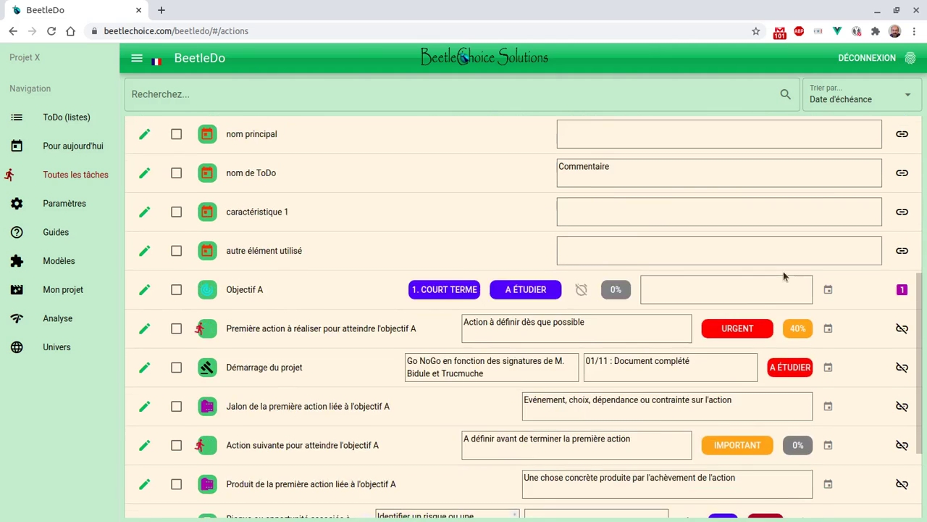
scroll(785, 274, down, 1)
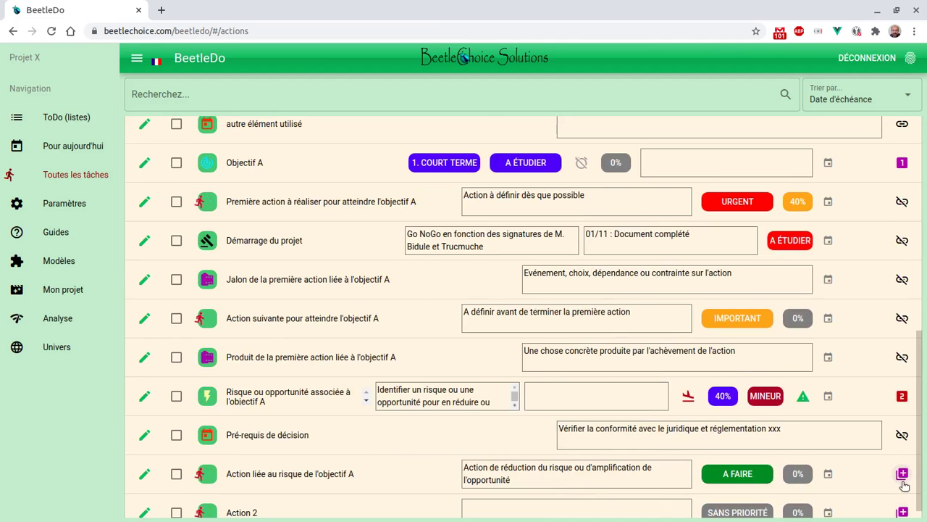
scroll(889, 443, up, 1)
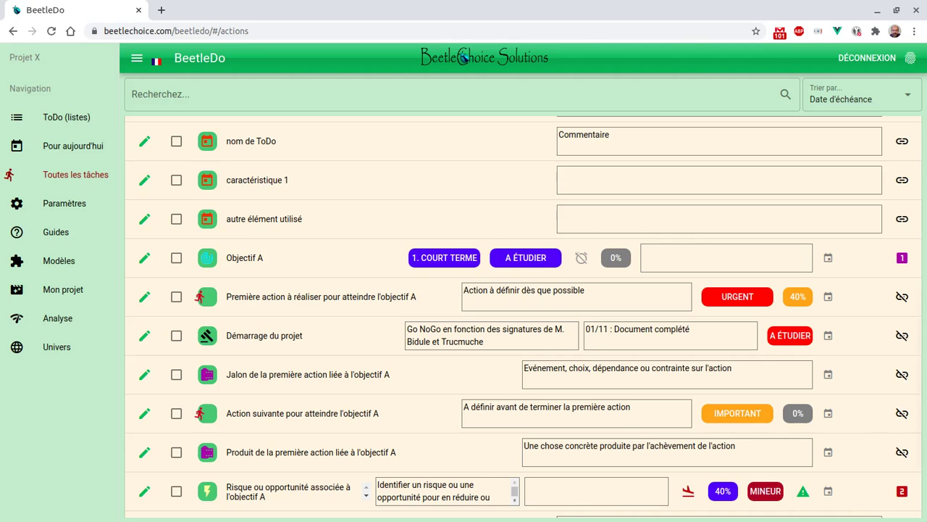
scroll(833, 186, up, 1)
scroll(833, 187, up, 2)
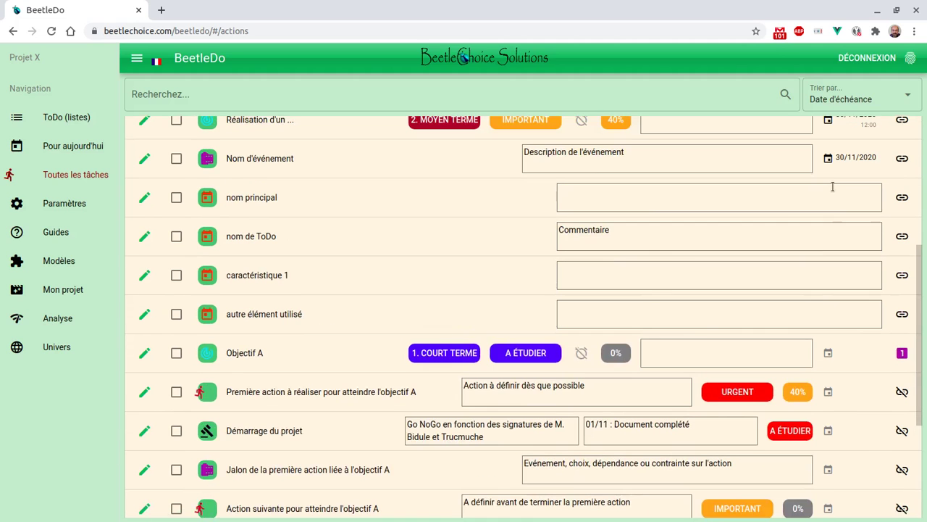
click(903, 238)
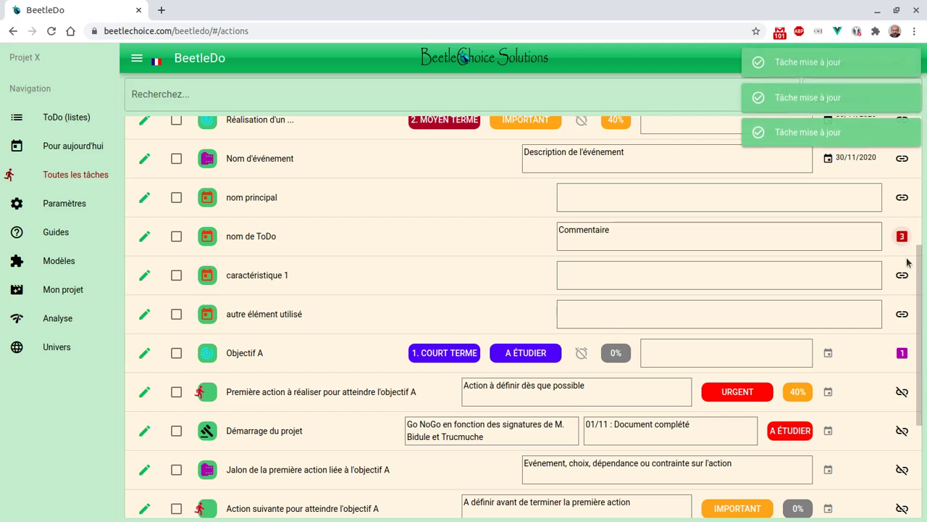
Step: Clear the link display and check which tasks are linked to the risk associated with Objectif A
scroll(905, 352, down, 3)
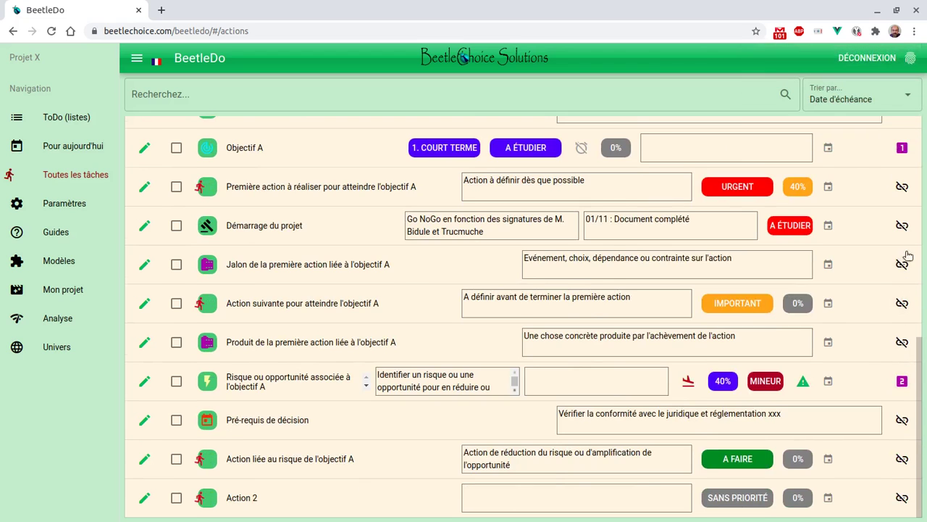
click(902, 381)
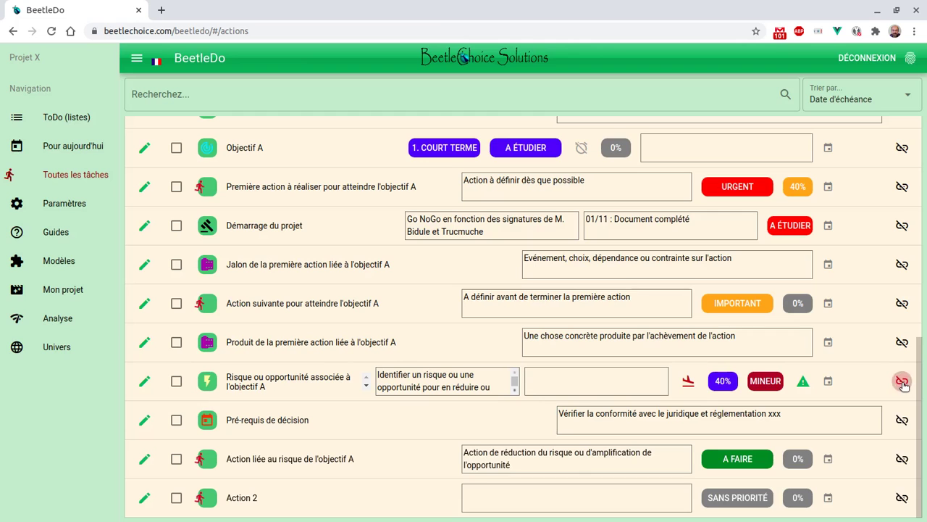
click(902, 382)
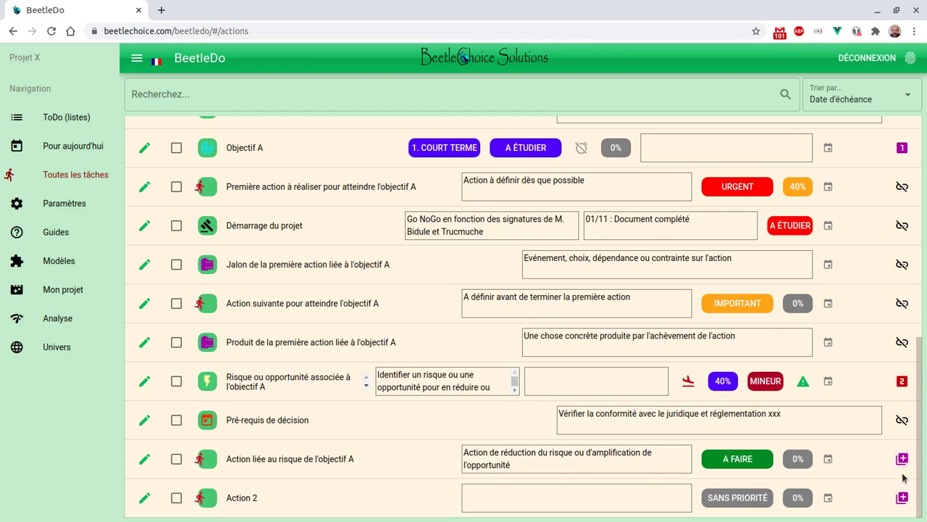
scroll(868, 355, up, 2)
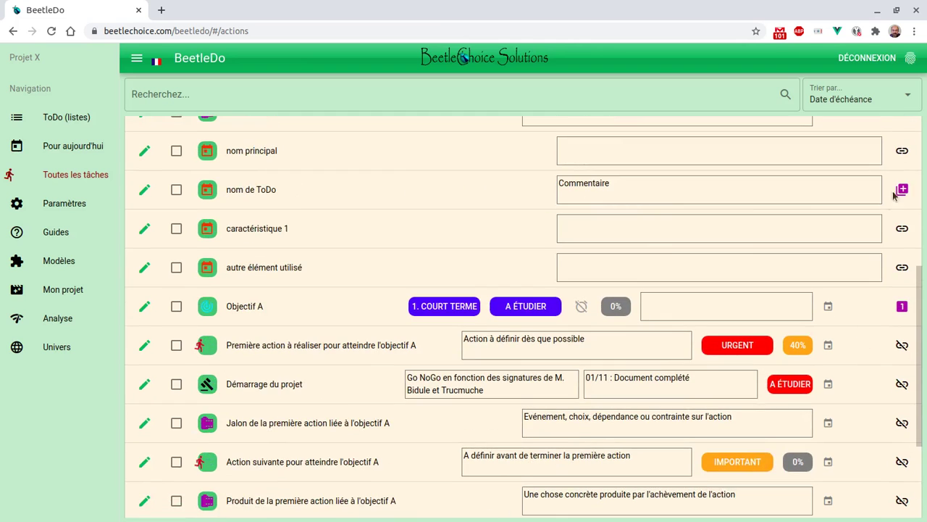
scroll(904, 297, down, 2)
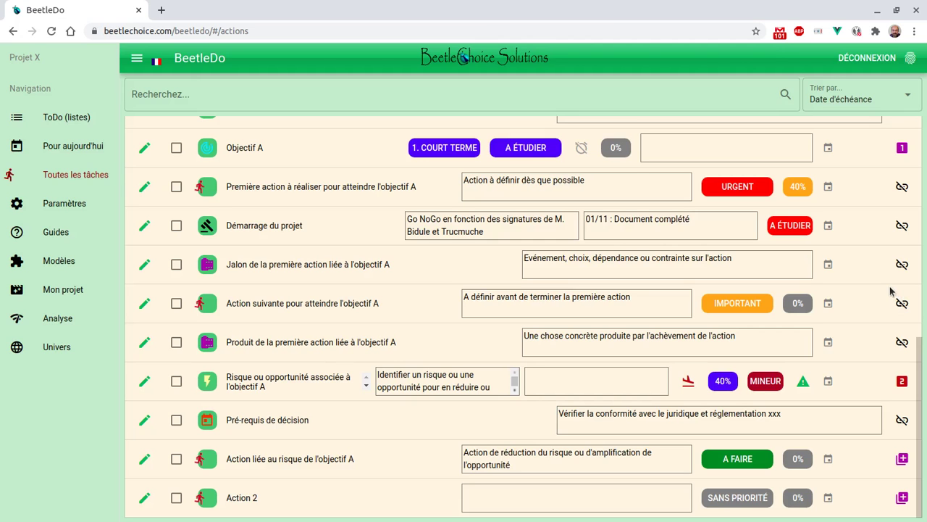
Step: Review the link levels of the tasks throughout the complete list, including "nom de ToDo" and Objectif A
scroll(892, 291, up, 5)
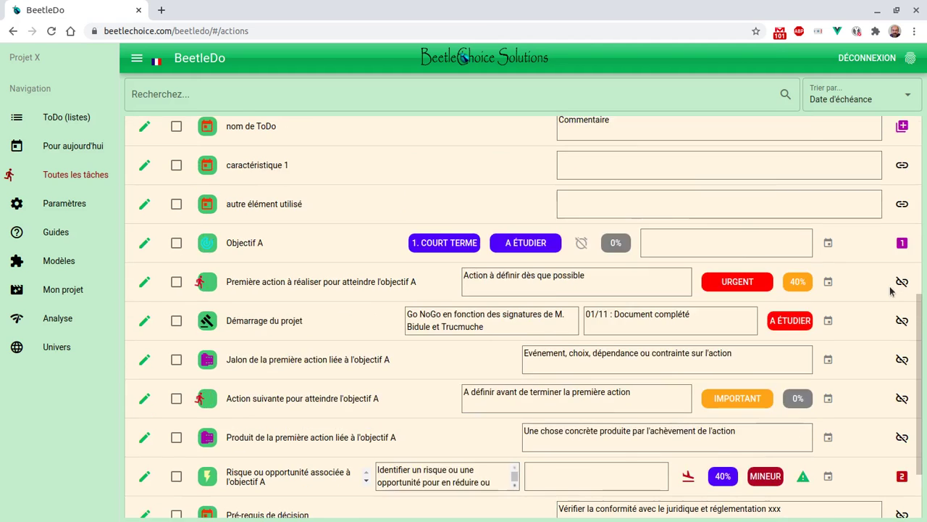
scroll(891, 290, up, 3)
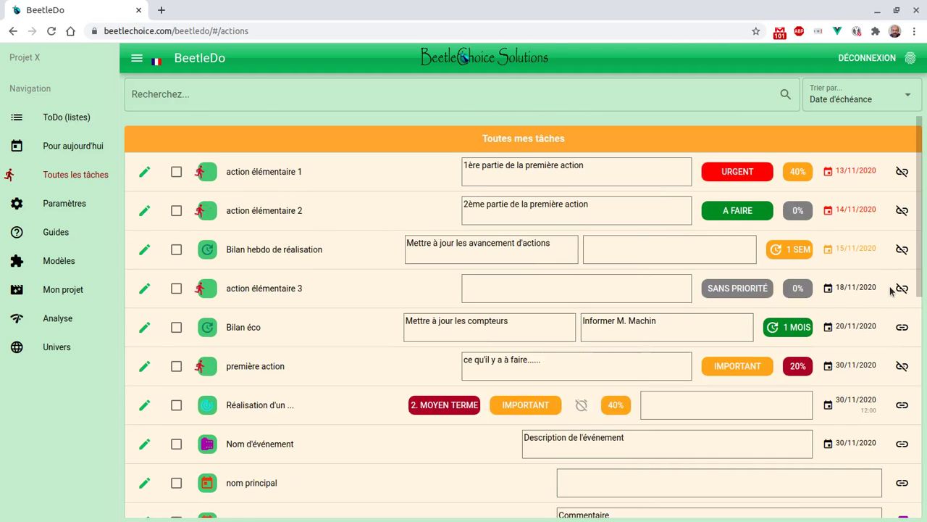
scroll(862, 326, down, 2)
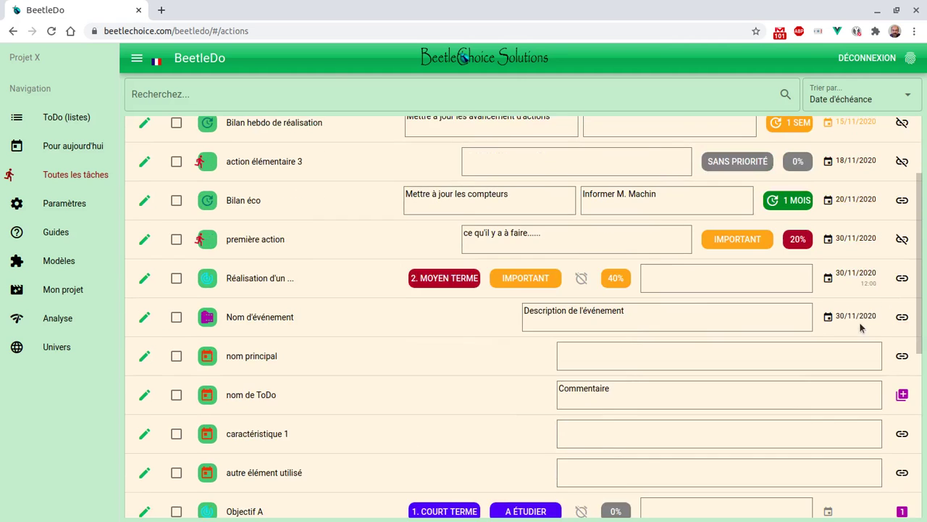
scroll(861, 328, down, 4)
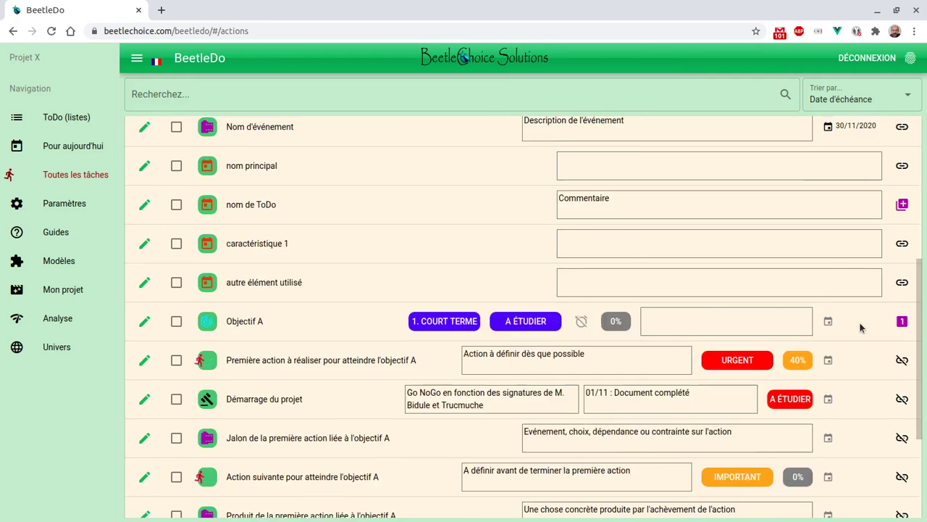
scroll(861, 328, down, 1)
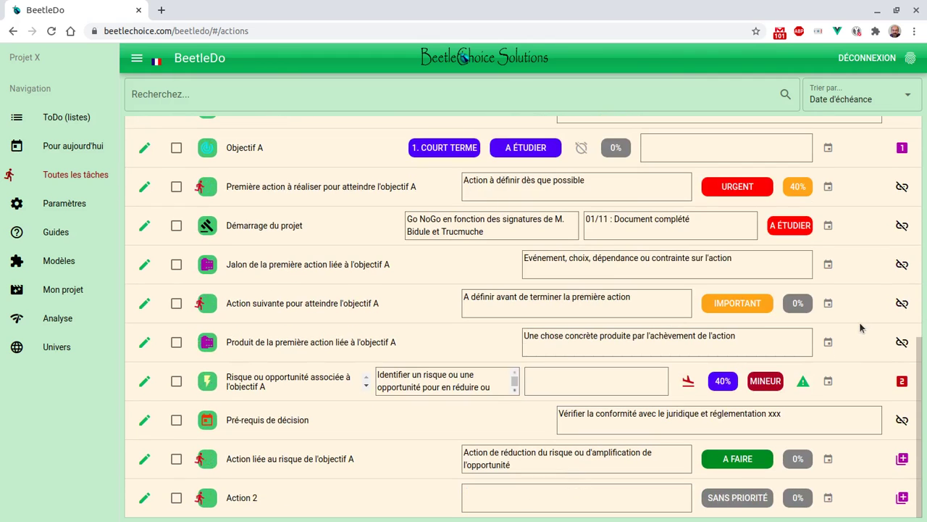
scroll(860, 329, up, 3)
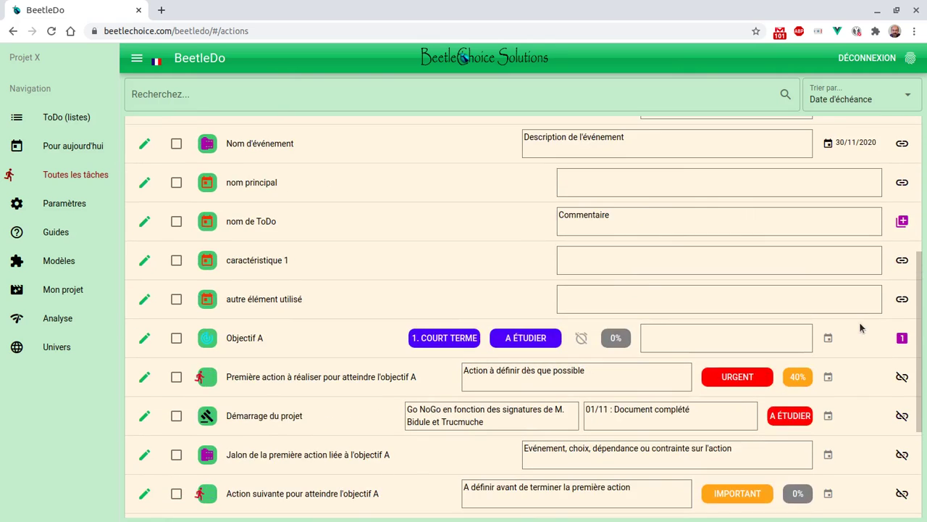
scroll(861, 328, up, 2)
scroll(861, 328, up, 2)
scroll(861, 326, down, 3)
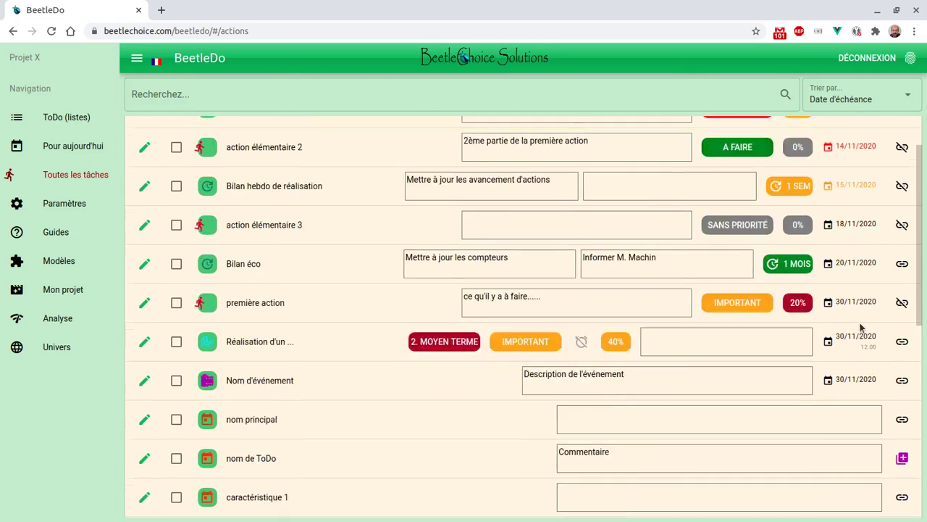
scroll(860, 324, down, 1)
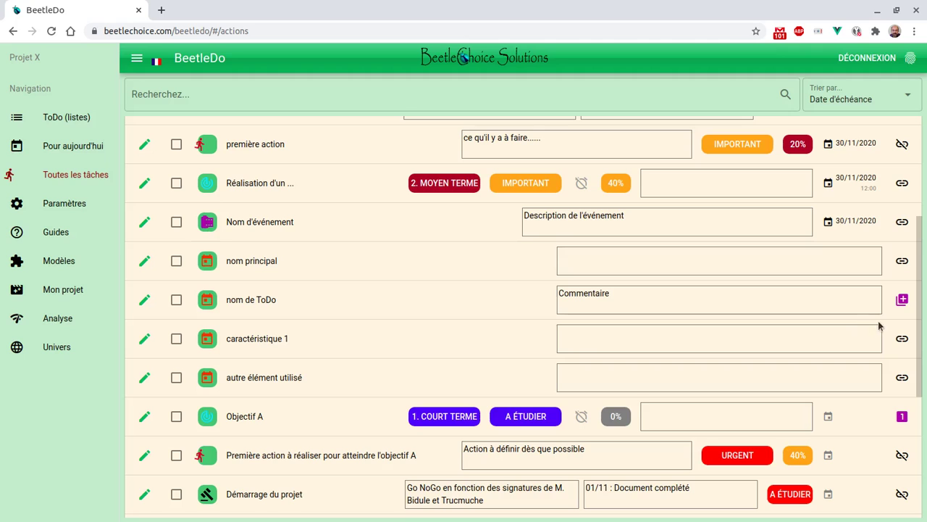
Step: Display the link level of "nom de ToDo" and unlink it from the risk associated with Objectif A
click(902, 301)
scroll(877, 366, down, 5)
scroll(873, 373, up, 5)
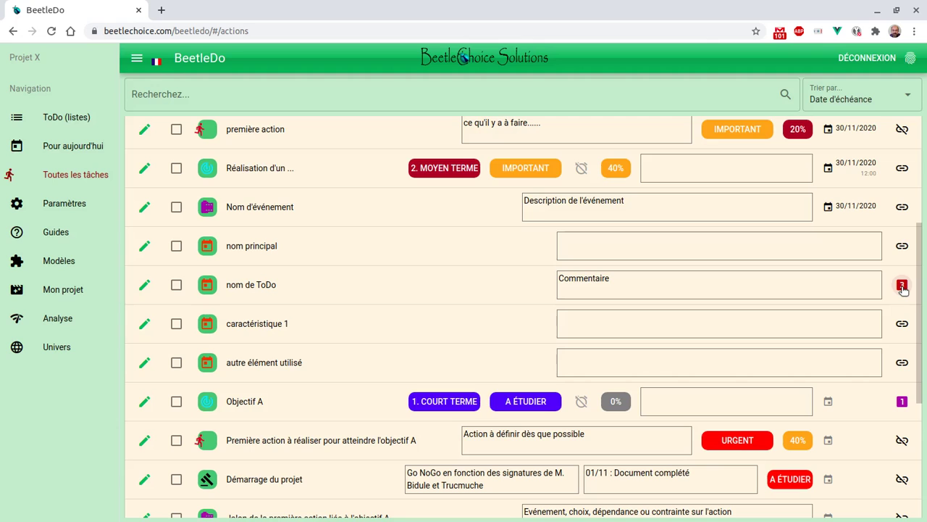
click(902, 286)
Step: Edit the risk associated with Objectif A to detach it with the option Délier la précédente, and save it
scroll(835, 326, down, 1)
scroll(834, 324, down, 3)
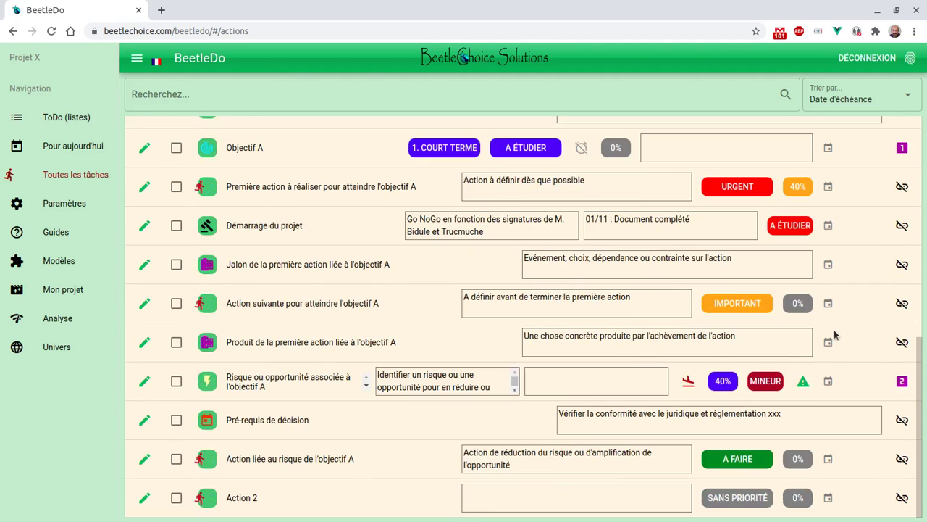
click(145, 382)
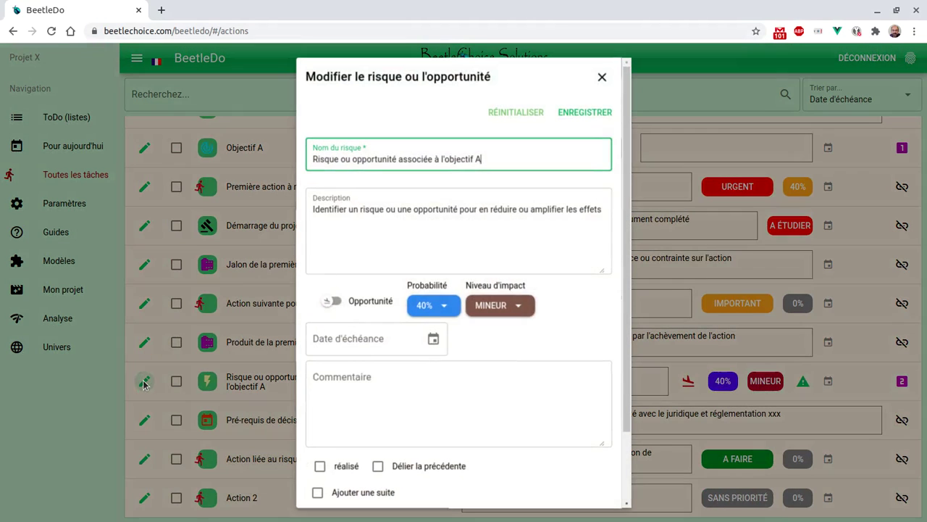
scroll(521, 383, down, 2)
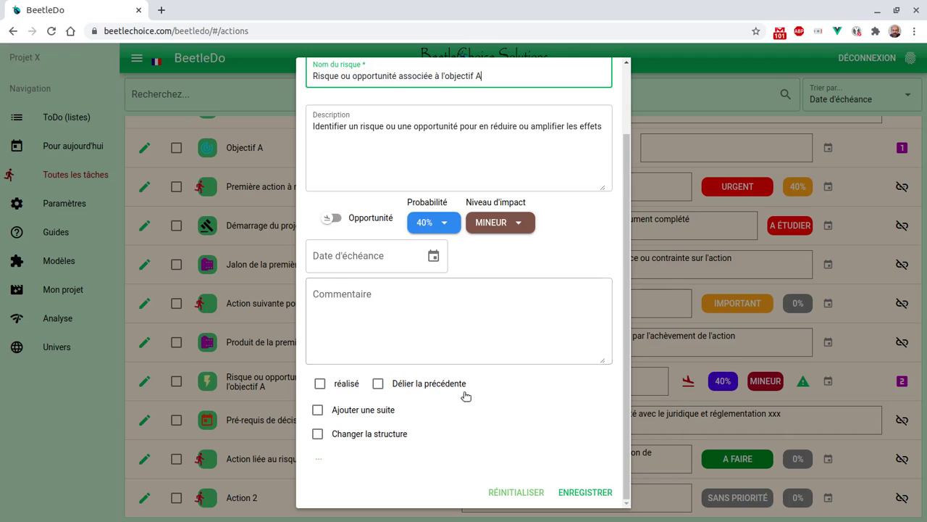
click(378, 384)
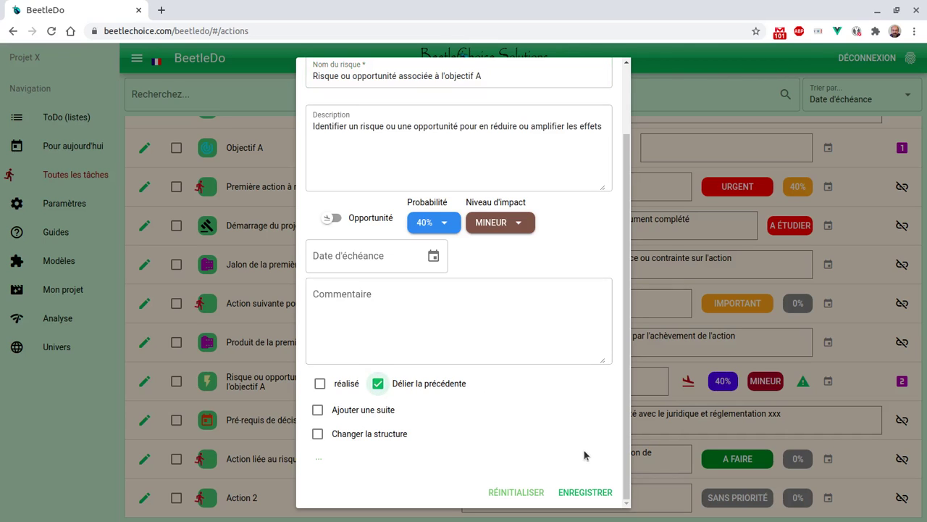
click(587, 492)
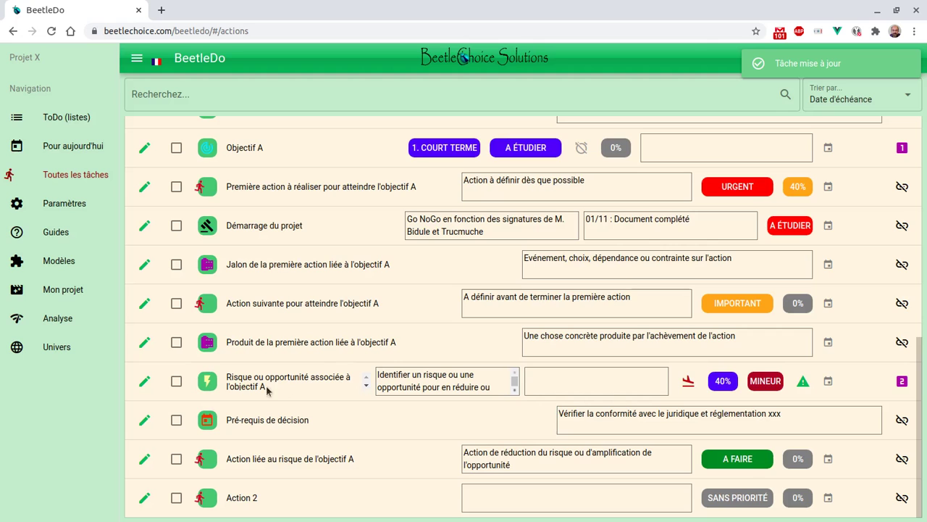
Step: Examine the structure of the risk associated with Objectif A and that of Objectif A, including Objectif A's links
click(207, 387)
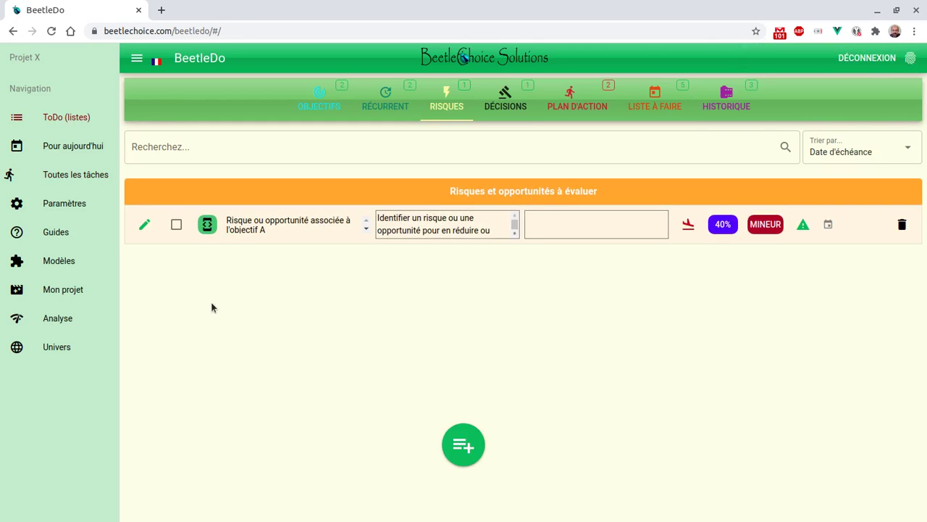
click(208, 225)
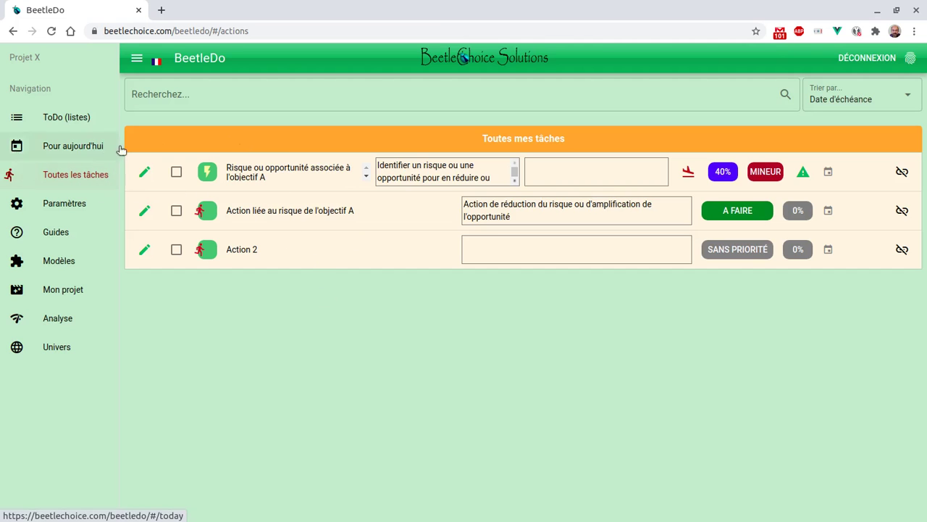
click(64, 118)
click(321, 98)
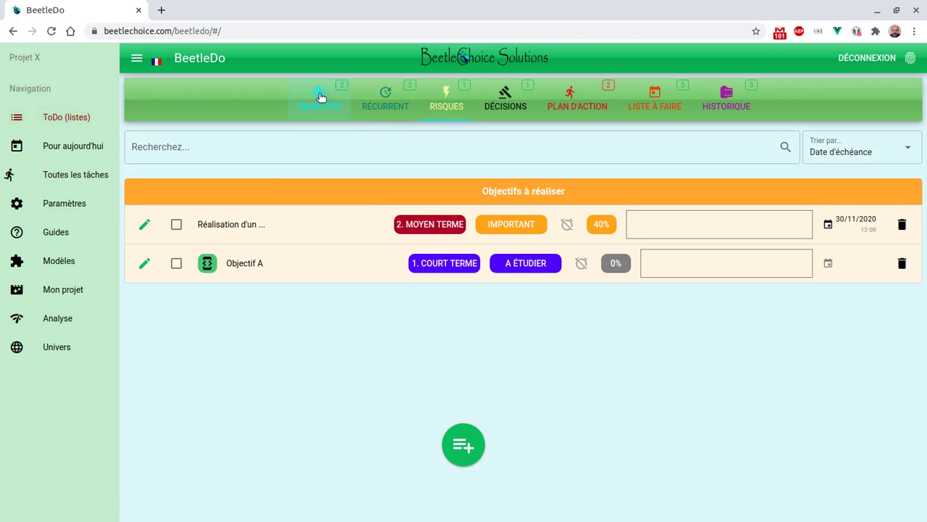
click(207, 263)
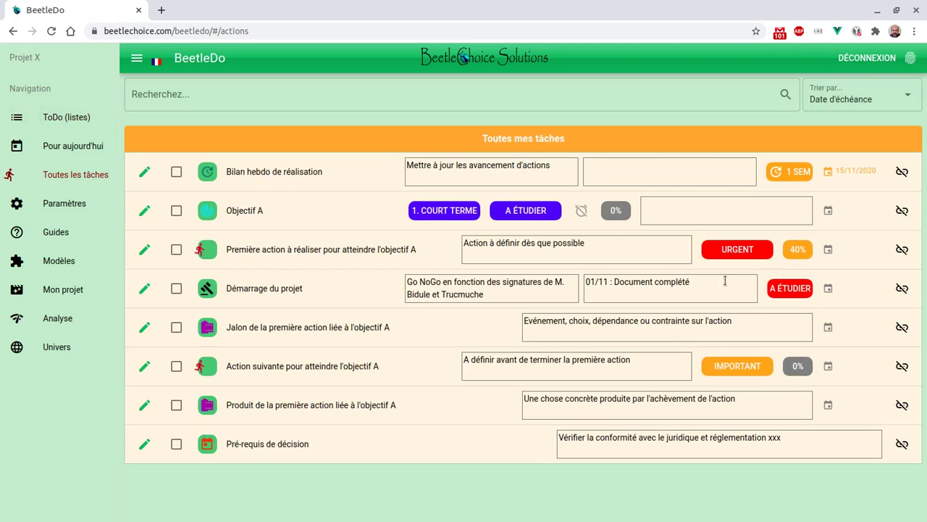
click(902, 210)
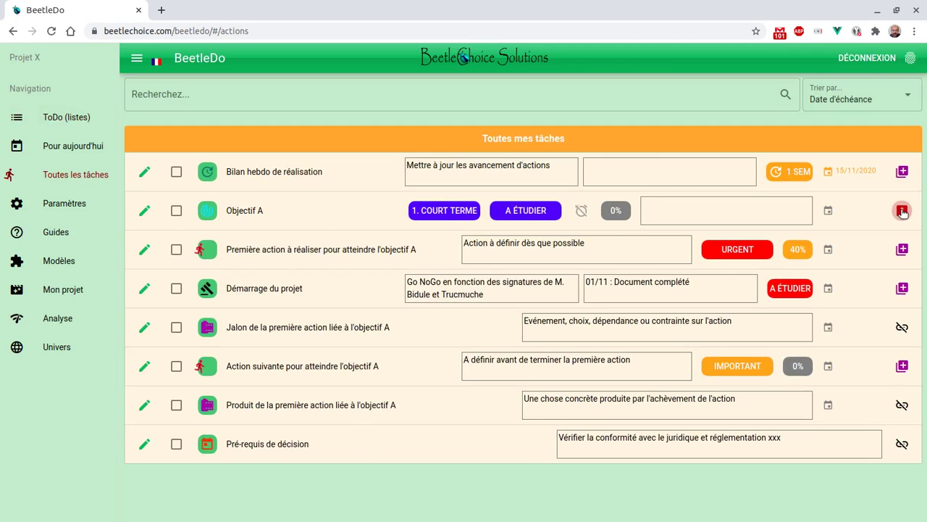